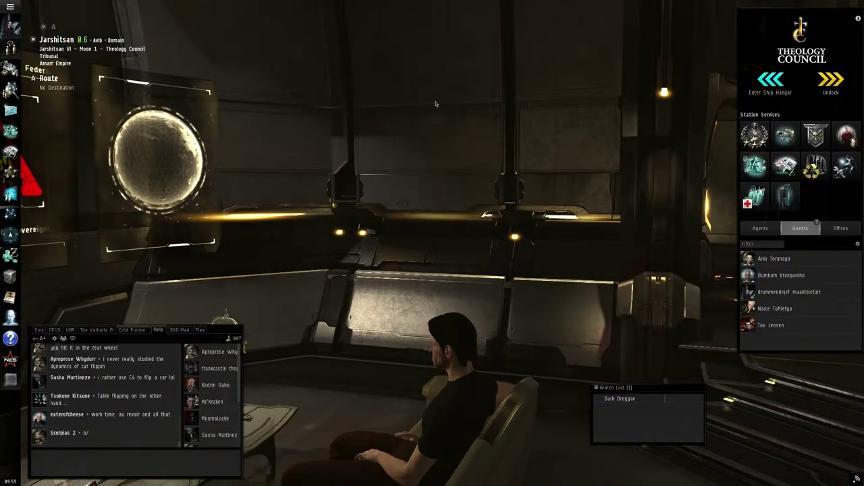
Open the in-game browser to EVE Account Management's Support > API Key Management page.
left_click(10, 6)
mouse_move(58, 42)
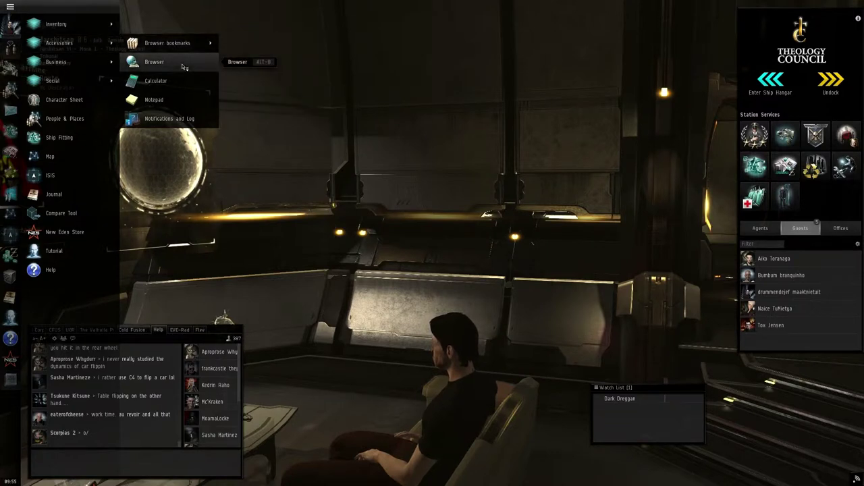
left_click(184, 67)
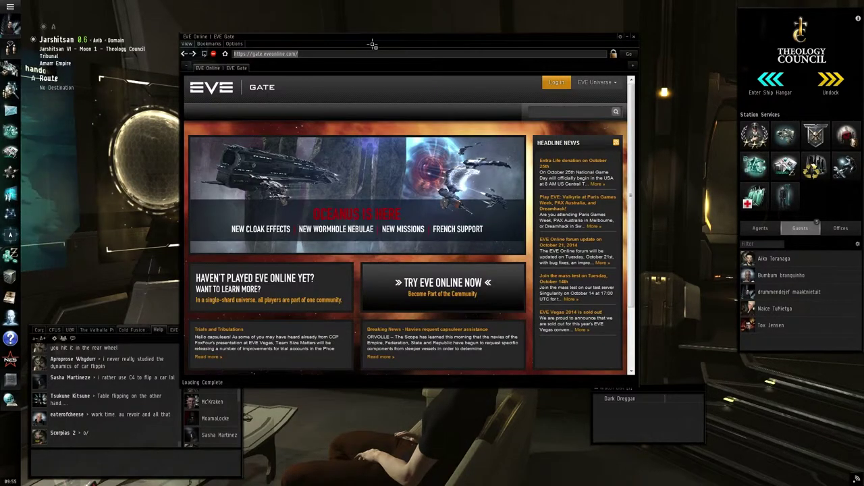
left_click(582, 83)
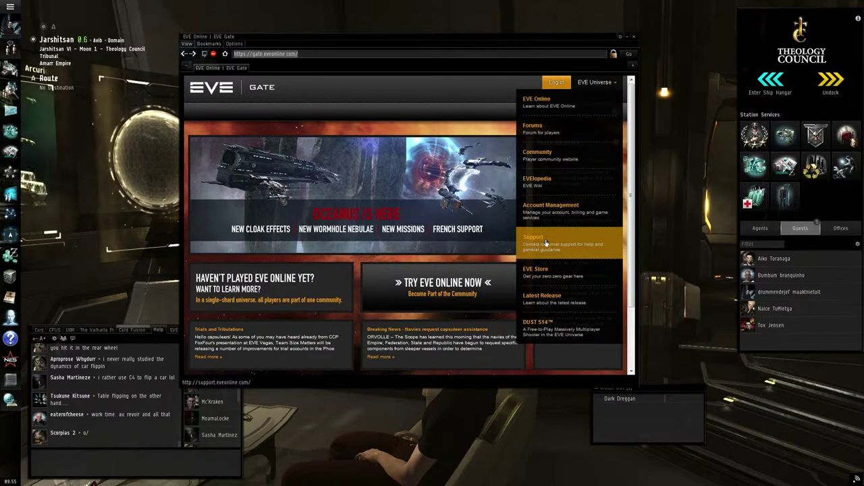
left_click(551, 218)
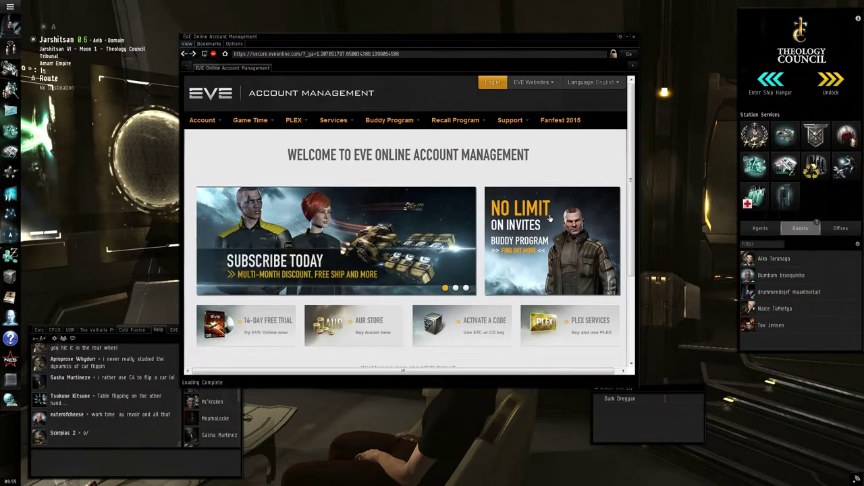
mouse_move(510, 120)
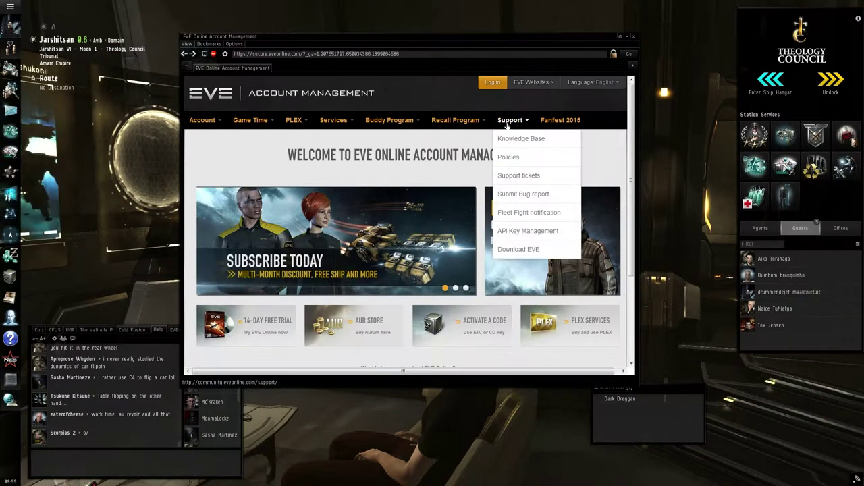
left_click(513, 235)
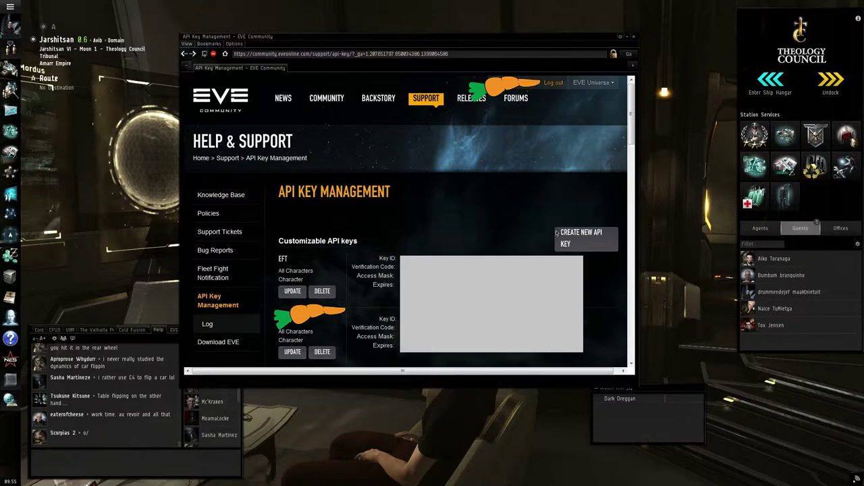
Start a new API key and name it 'EFT program'.
left_click(573, 244)
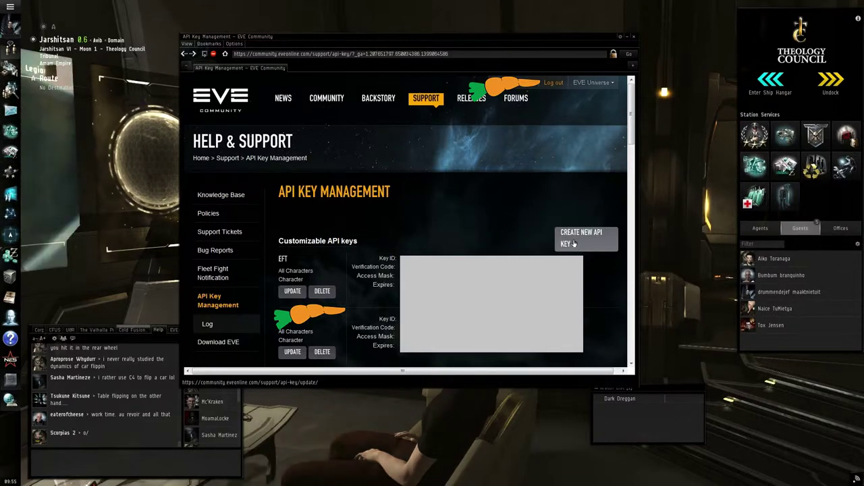
scroll(459, 189, "down", 1)
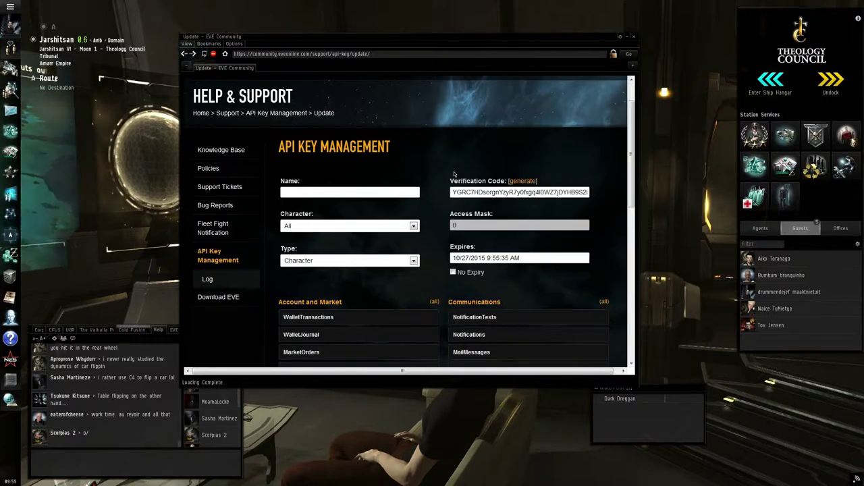
left_click(396, 192)
type("EFT")
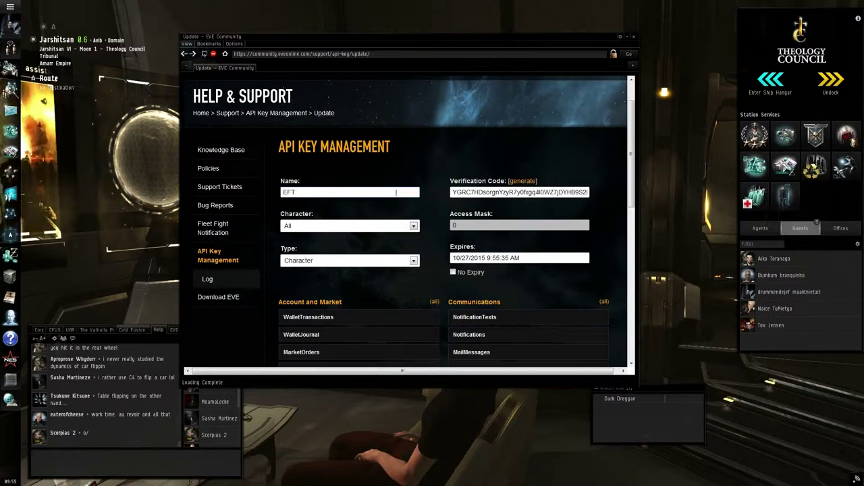
type(" program")
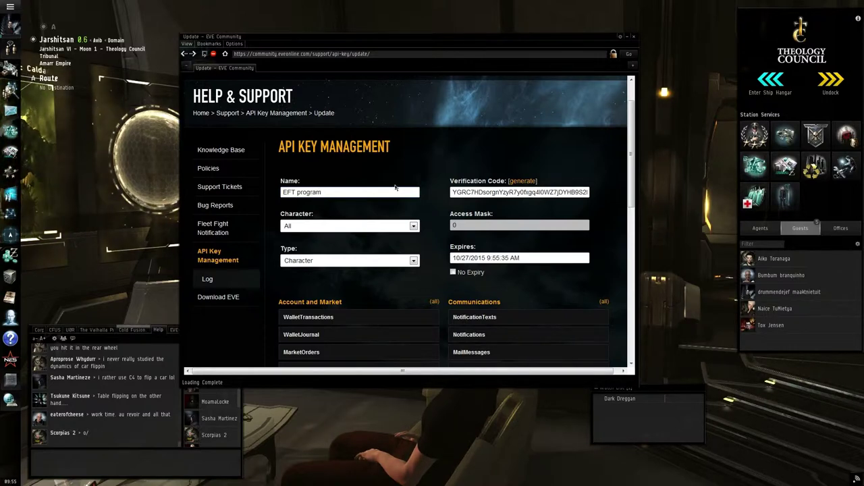
Grant the key SkillQueue, SkillInTraining and CharacterSheet access.
scroll(395, 188, "down", 2)
scroll(395, 189, "down", 4)
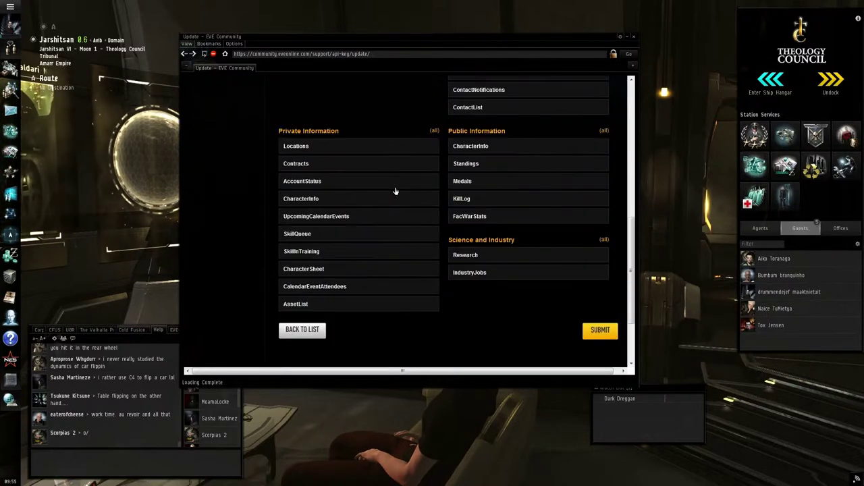
left_click(312, 239)
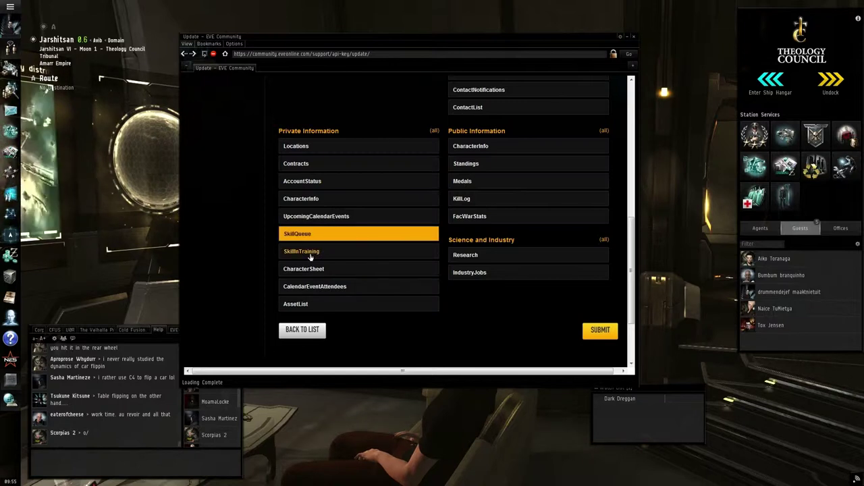
left_click(307, 253)
left_click(309, 271)
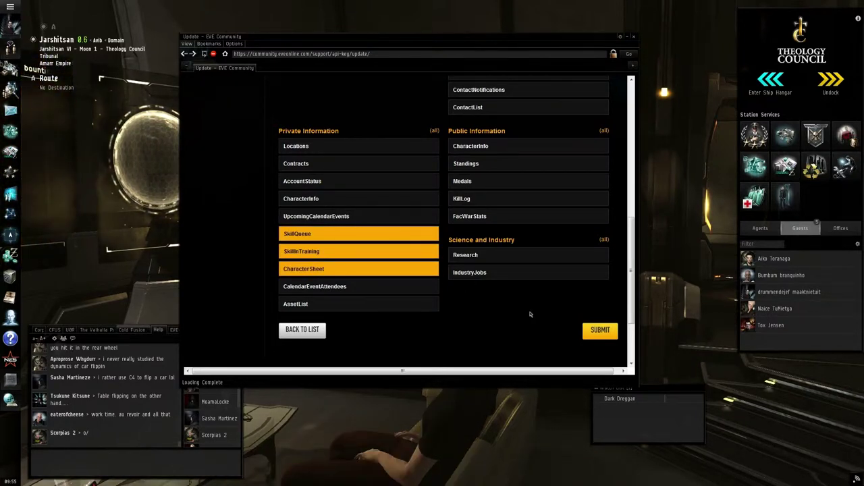
Set the key to No Expiry and submit it.
scroll(530, 314, "down", 1)
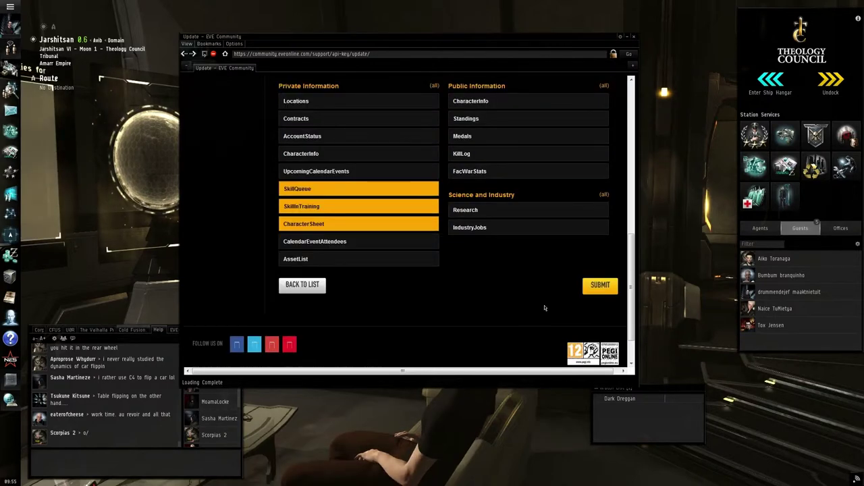
scroll(558, 265, "up", 3)
scroll(557, 264, "up", 2)
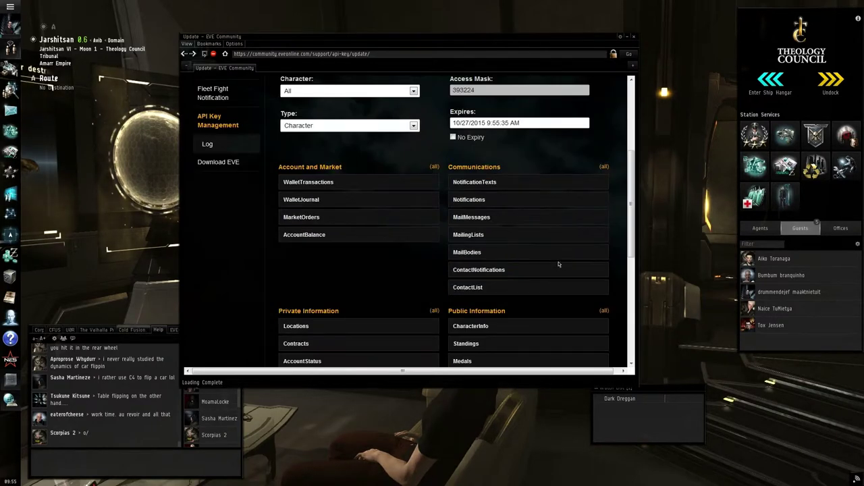
scroll(558, 265, "up", 1)
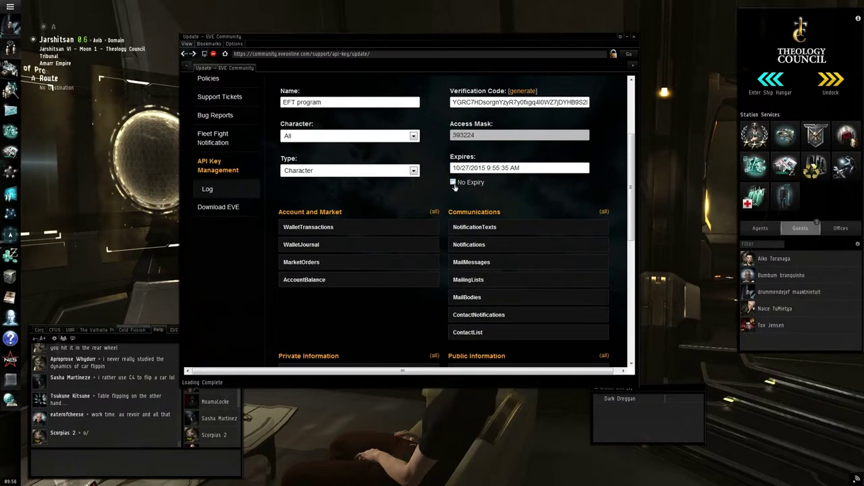
left_click(453, 183)
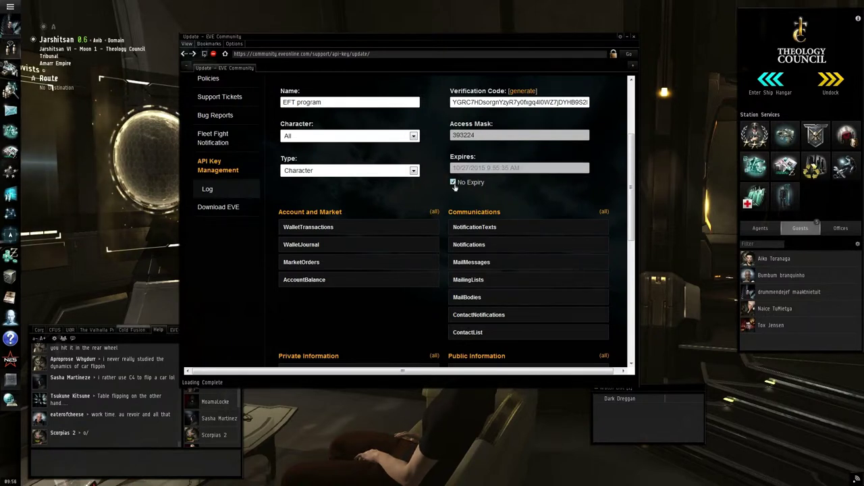
scroll(439, 192, "down", 2)
scroll(439, 193, "down", 2)
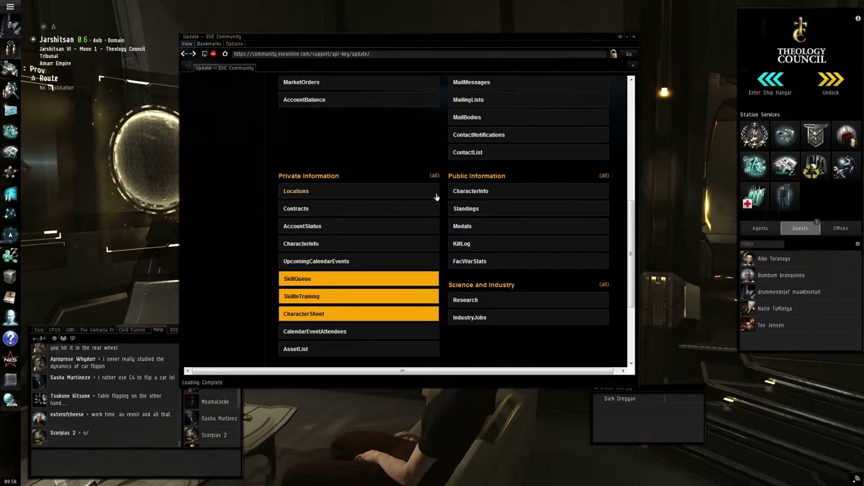
scroll(439, 196, "down", 3)
left_click(591, 239)
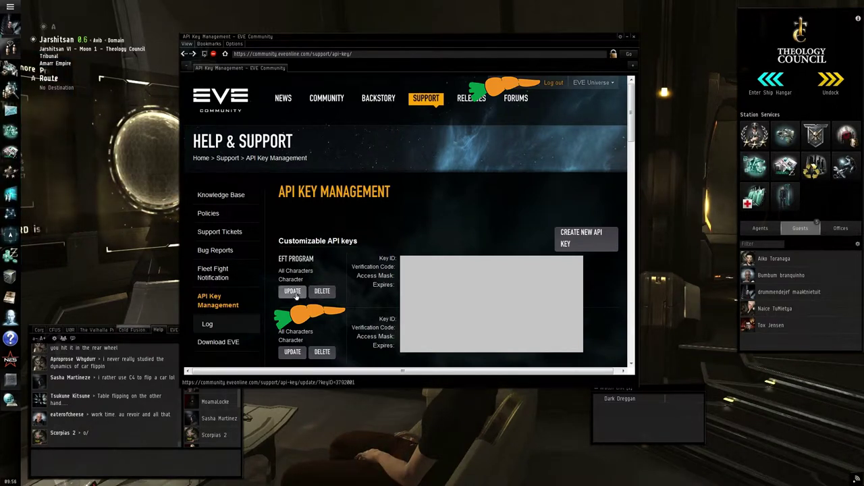
Reopen the EFT program key and turn off No Expiry.
left_click(296, 296)
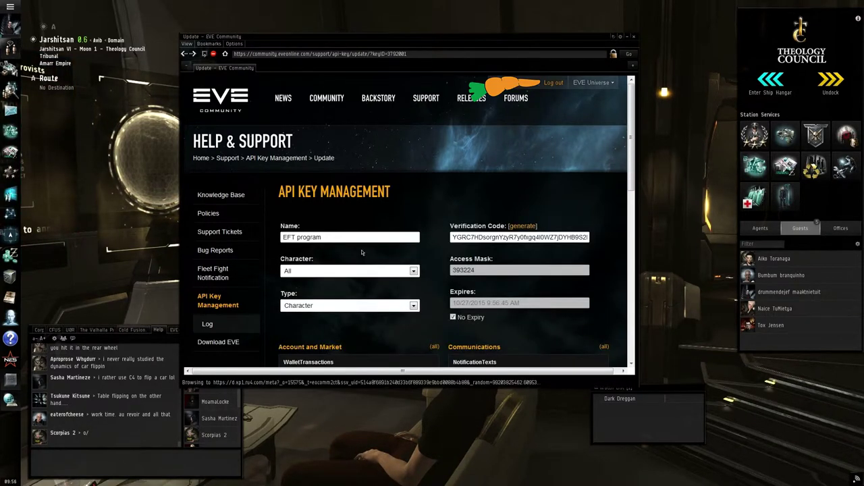
scroll(345, 246, "down", 1)
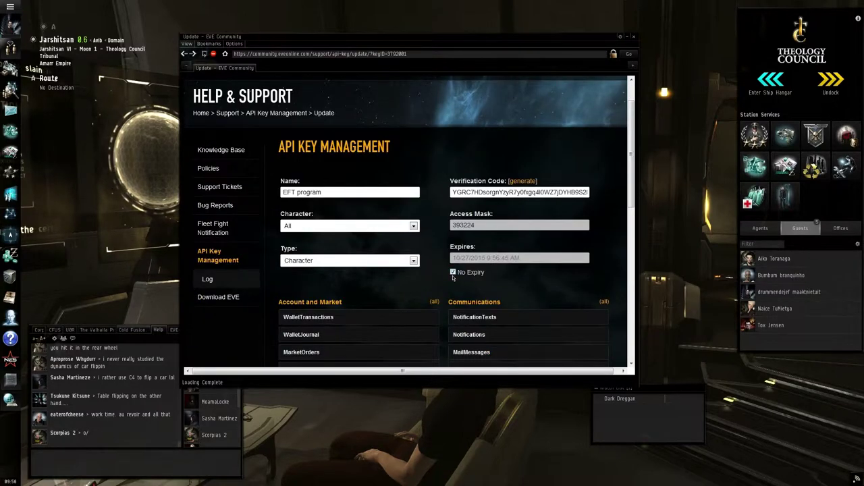
left_click(453, 272)
scroll(439, 273, "down", 3)
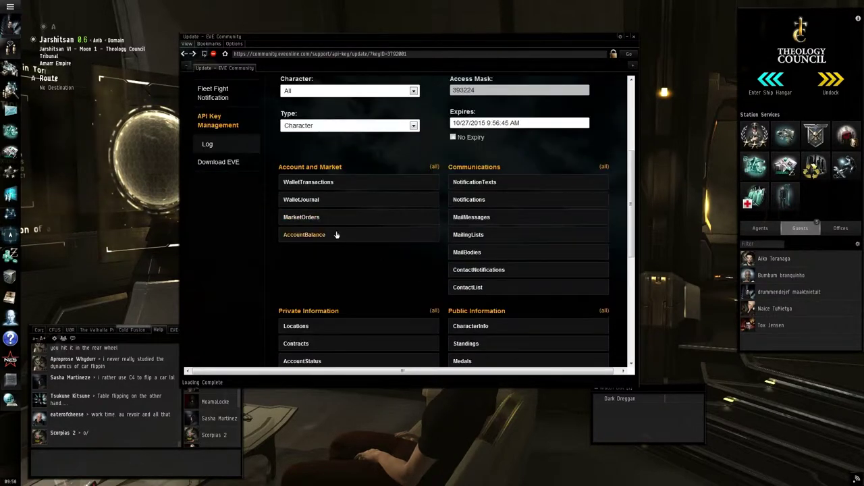
Add MarketOrders access, remove SkillQueue access, and submit the updated key.
left_click(321, 224)
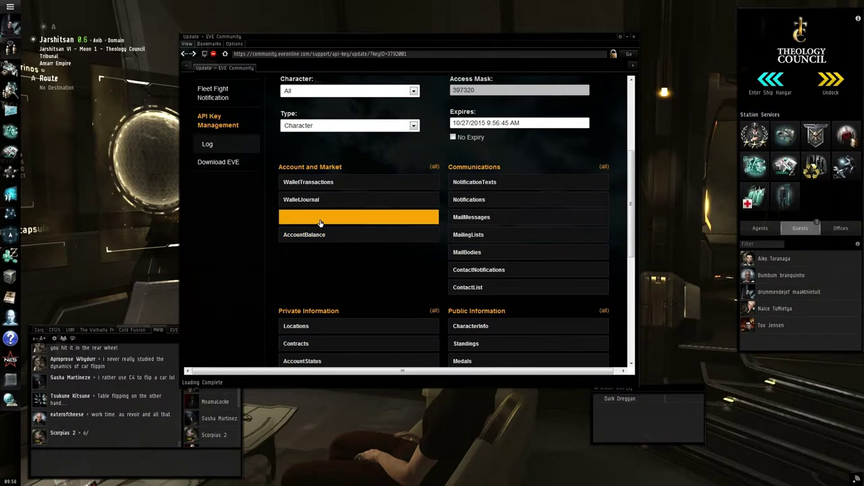
scroll(324, 223, "down", 1)
scroll(324, 222, "down", 2)
scroll(326, 223, "down", 2)
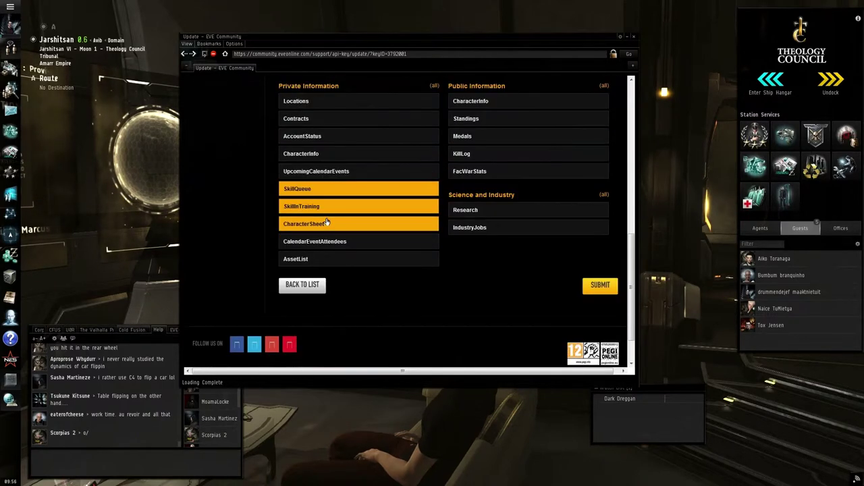
left_click(313, 194)
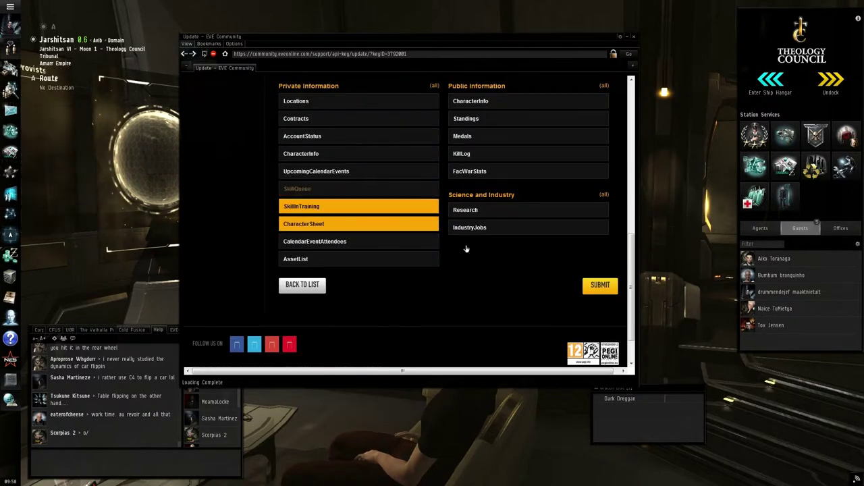
left_click(606, 287)
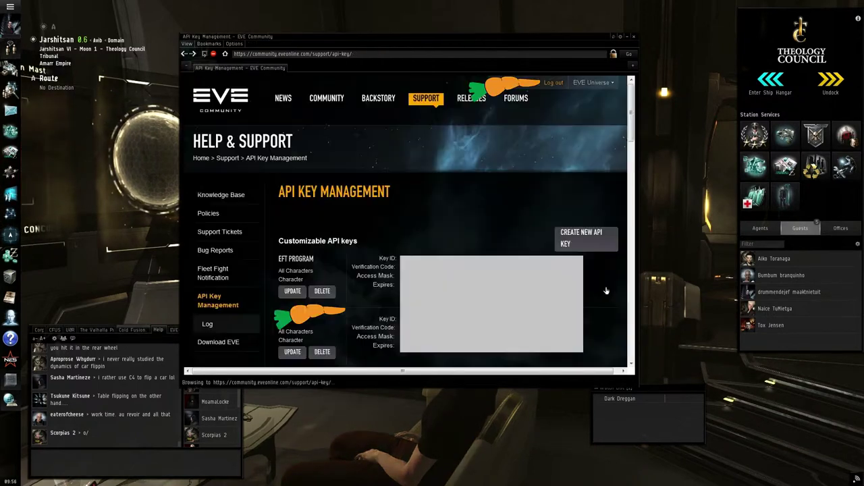